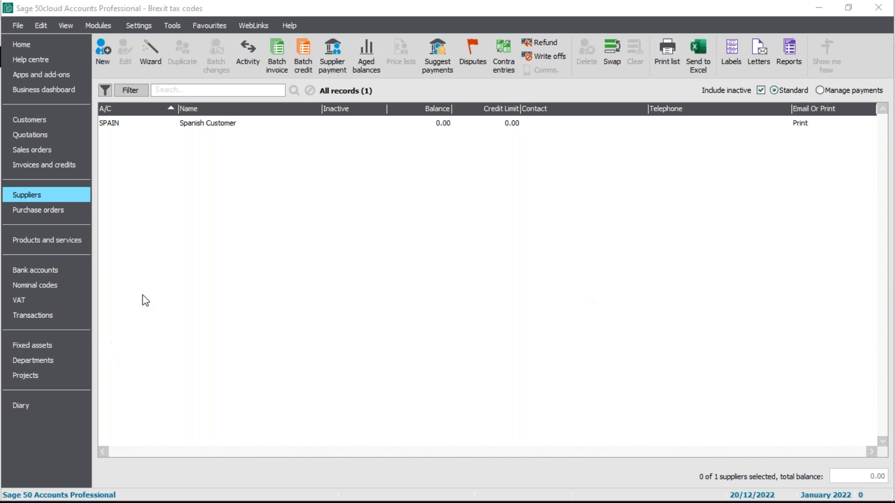
Step: Start a batch supplier invoice for the SPAIN account, accept the terms warning, and enter a net amount of 1000
{"action": "left_click", "coordinate": [203, 125]}
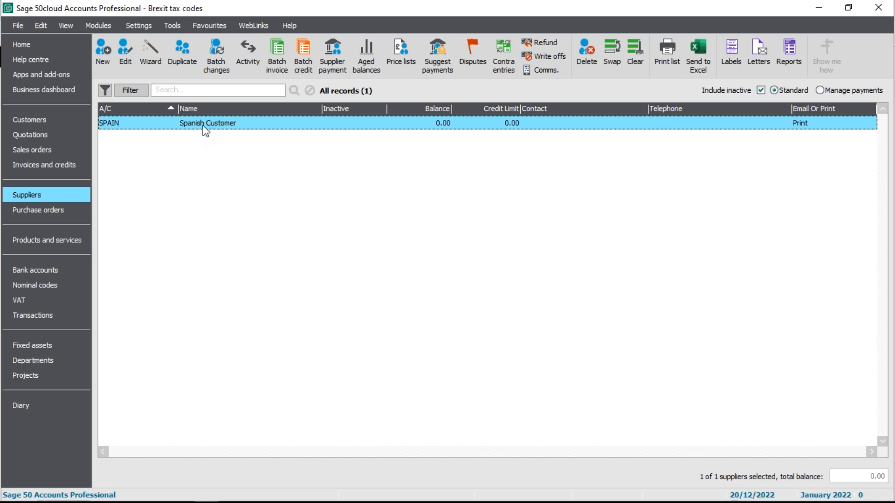
{"action": "left_click", "coordinate": [281, 68]}
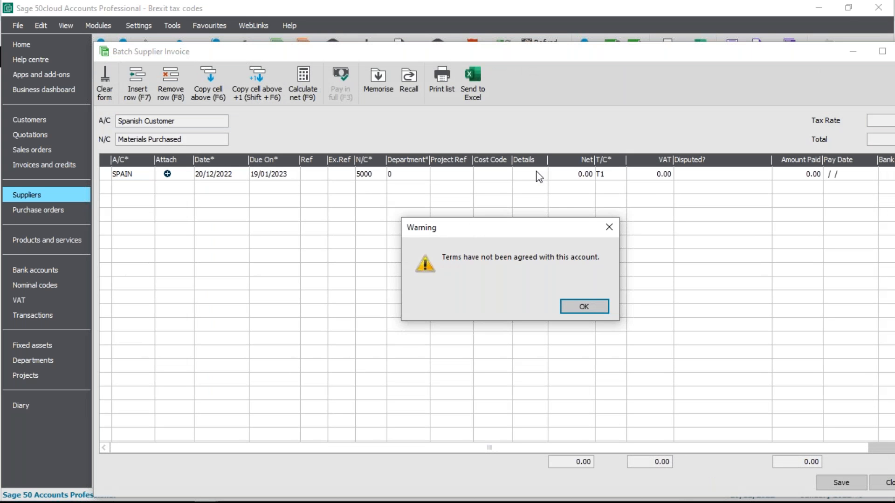
{"action": "left_click", "coordinate": [584, 307]}
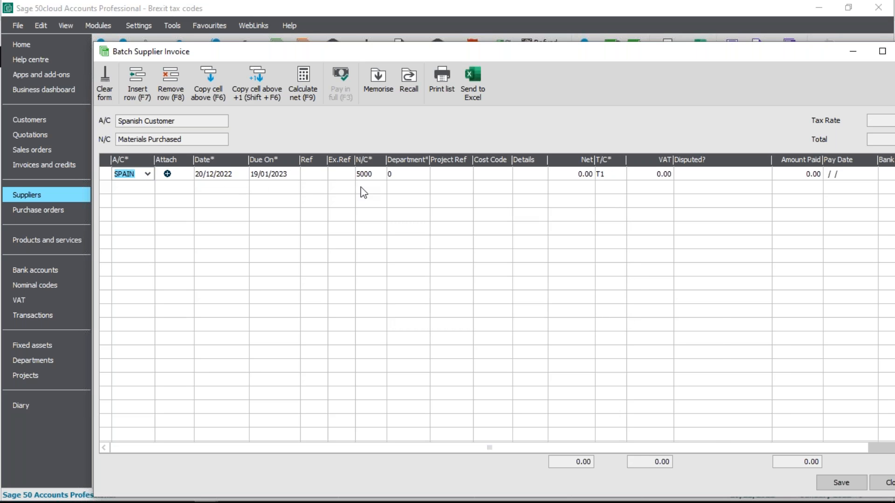
{"action": "left_click", "coordinate": [567, 175]}
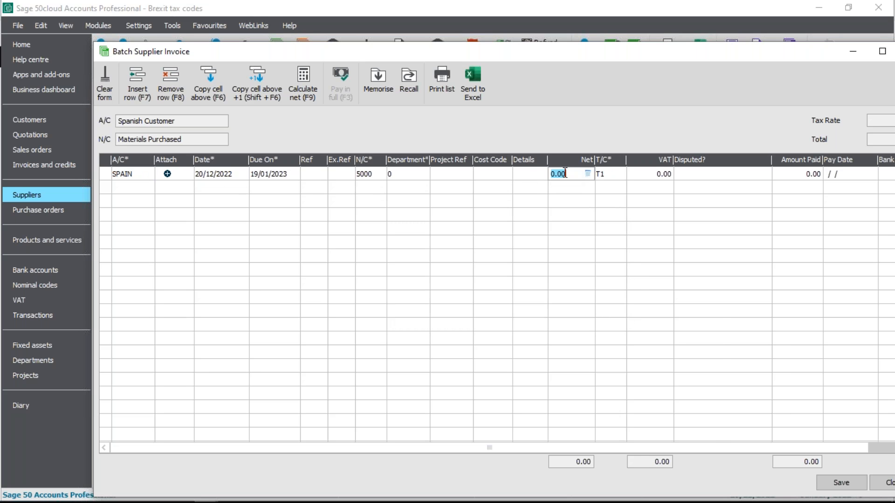
{"action": "type", "text": "1000"}
Step: Set the invoice line's tax code to T18, Import of goods - Postponed VAT, and acknowledge the postponed accounting notice
{"action": "left_click", "coordinate": [615, 173]}
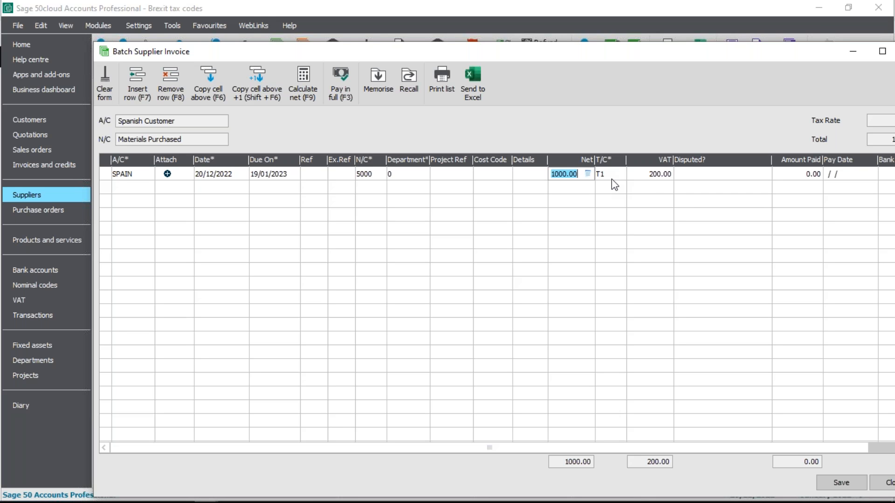
{"action": "left_click", "coordinate": [619, 172]}
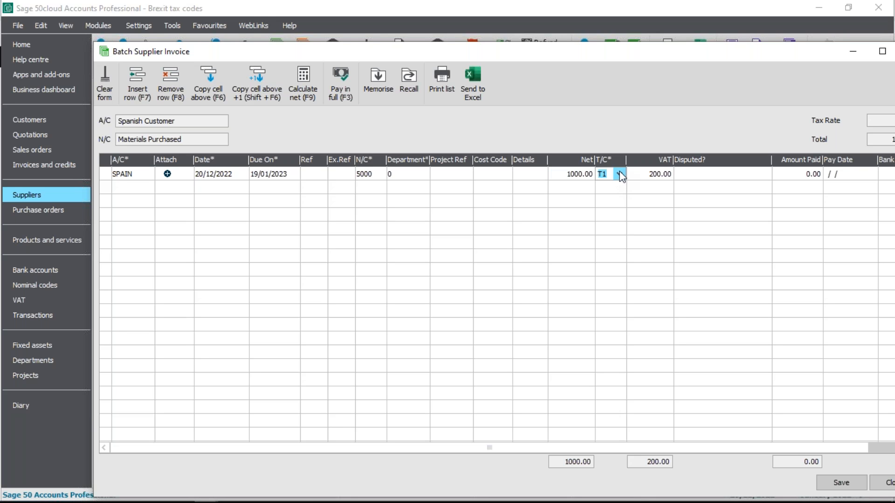
{"action": "left_click", "coordinate": [619, 175]}
{"action": "key", "text": "Down"}
{"action": "key", "text": "Down"}
{"action": "key", "text": "Down"}
{"action": "key", "text": "Down"}
{"action": "key", "text": "Down"}
{"action": "key", "text": "Down"}
{"action": "key", "text": "Down"}
{"action": "key", "text": "Down"}
{"action": "key", "text": "Down"}
{"action": "key", "text": "Down"}
{"action": "key", "text": "Down"}
{"action": "key", "text": "Down"}
{"action": "key", "text": "Down"}
{"action": "key", "text": "Down"}
{"action": "key", "text": "Down"}
{"action": "key", "text": "Down"}
{"action": "key", "text": "Down"}
{"action": "key", "text": "Down"}
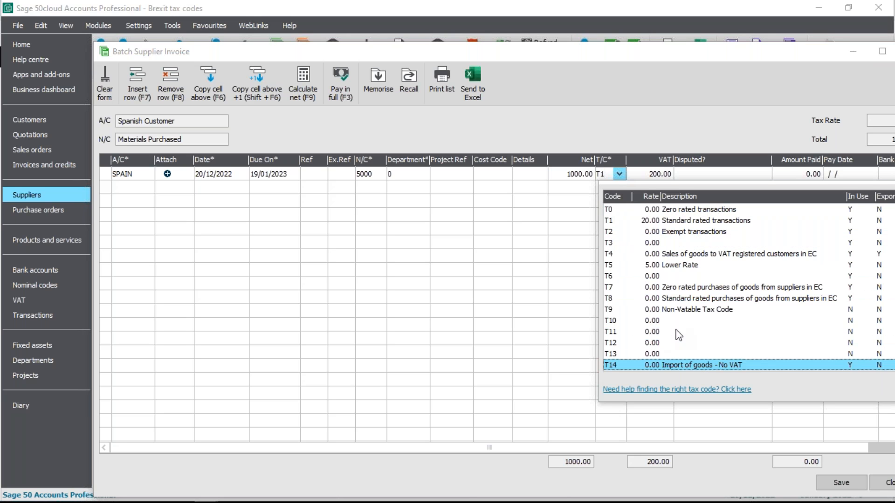
{"action": "key", "text": "Down"}
{"action": "key", "text": "Down"}
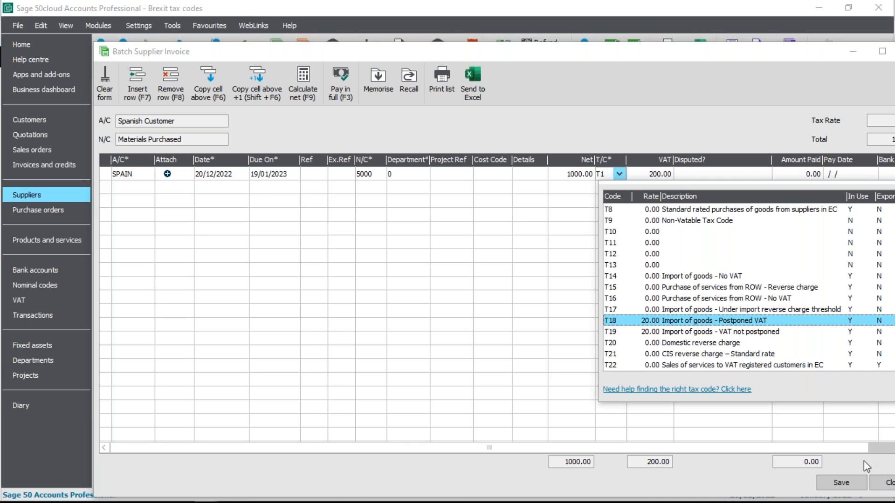
{"action": "left_click", "coordinate": [730, 321]}
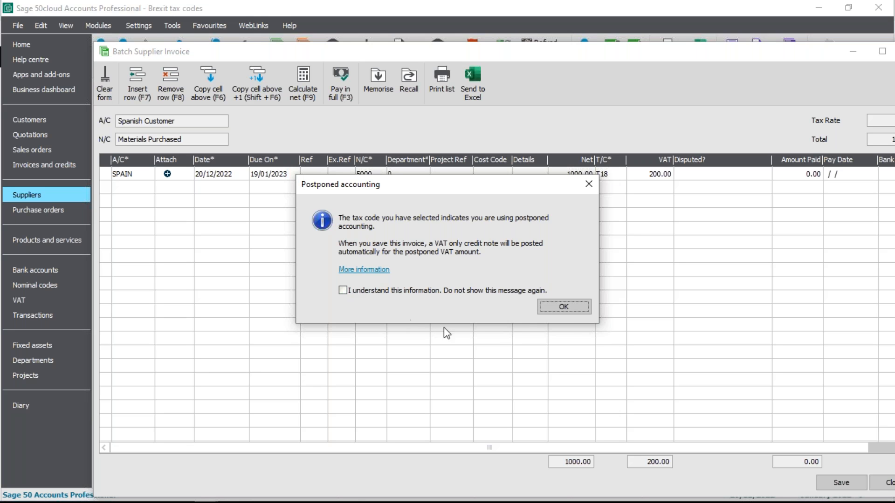
{"action": "left_click", "coordinate": [577, 307]}
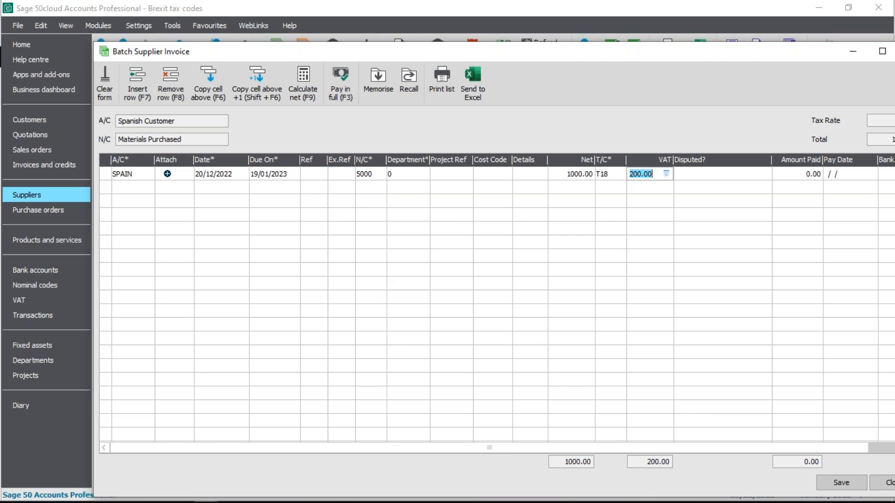
Step: Save the batch supplier invoice, accepting the postponed accounting notice, and close the invoice window
{"action": "left_click", "coordinate": [853, 484]}
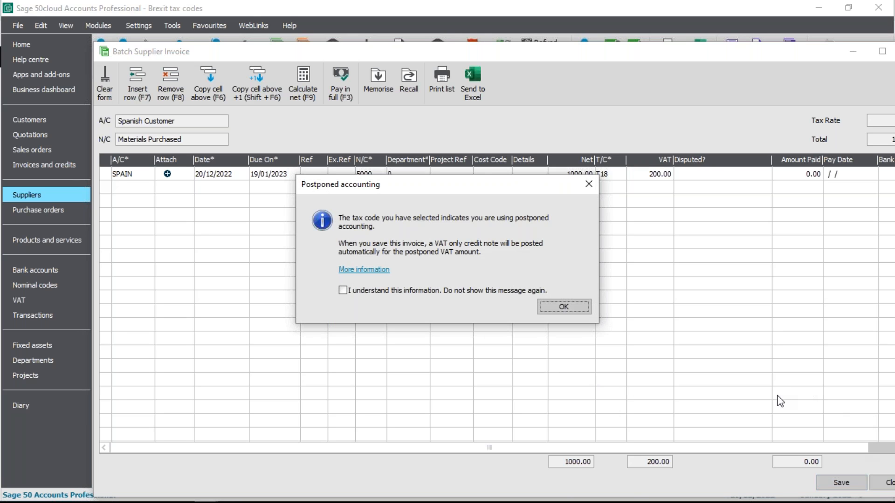
{"action": "left_click", "coordinate": [572, 306]}
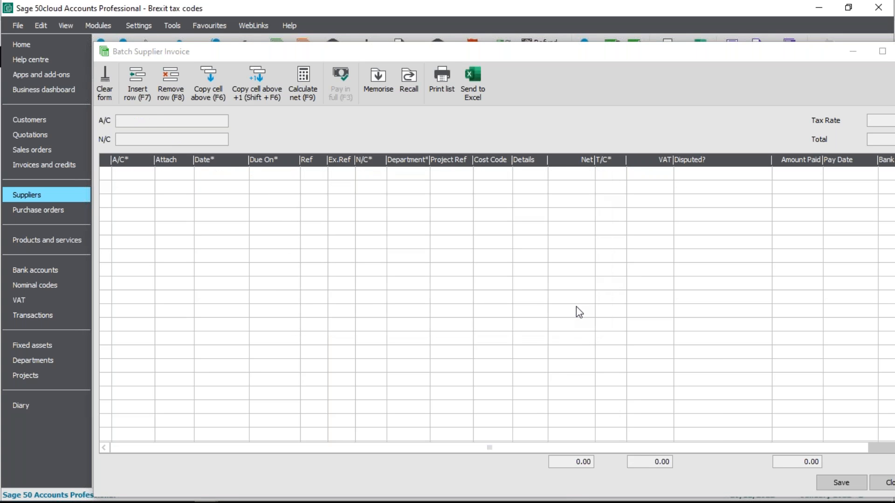
{"action": "left_click_drag", "start_coordinate": [607, 49], "coordinate": [580, 42]}
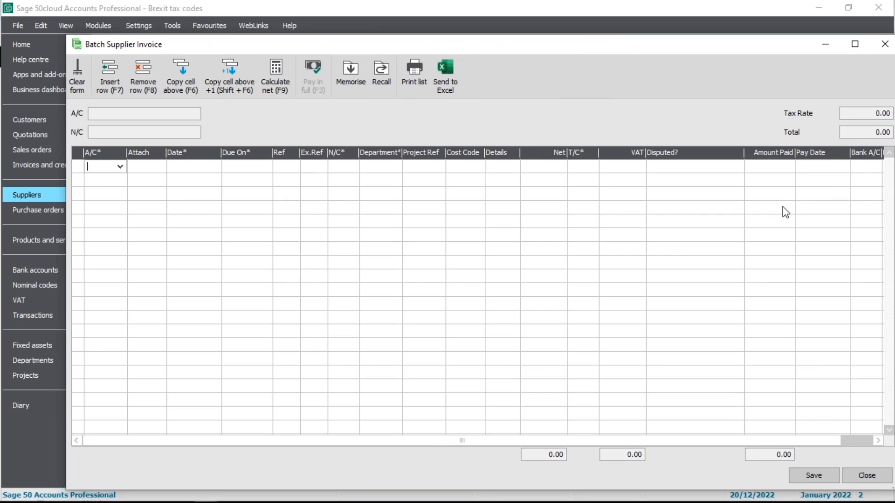
{"action": "left_click", "coordinate": [860, 477]}
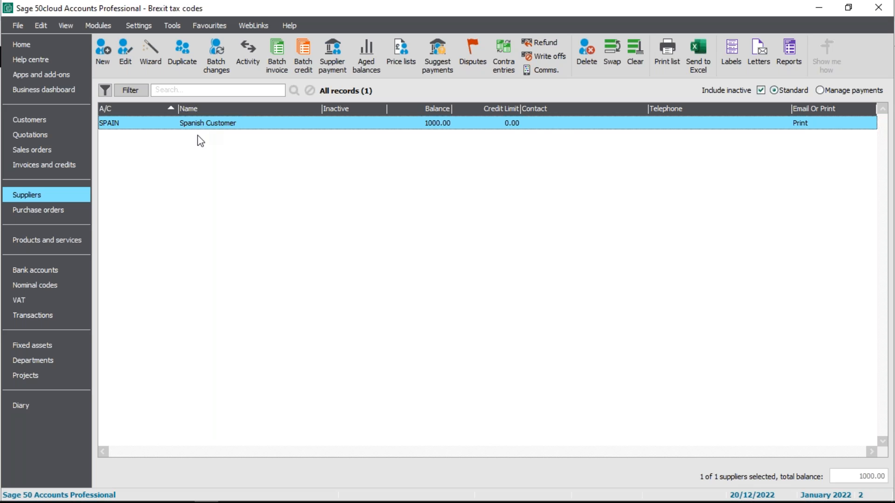
Step: Examine the transactions list for the SPAIN purchase invoice and its postponed VAT credit, checking the tax columns
{"action": "left_click", "coordinate": [41, 315]}
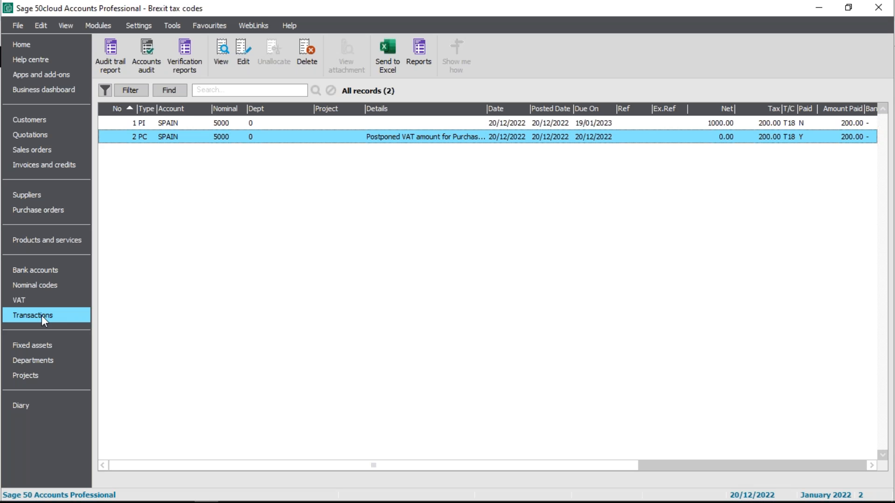
{"action": "left_click", "coordinate": [169, 125]}
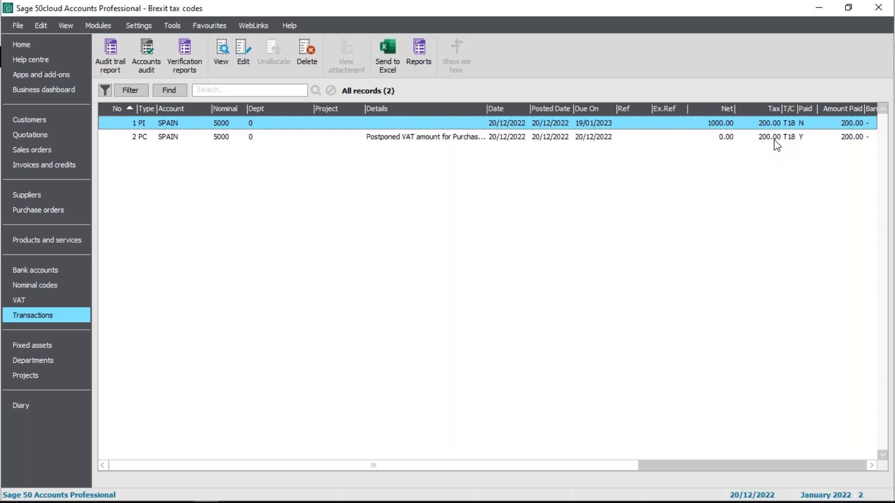
{"action": "left_click", "coordinate": [723, 465]}
{"action": "left_click_drag", "start_coordinate": [505, 465], "coordinate": [262, 464]}
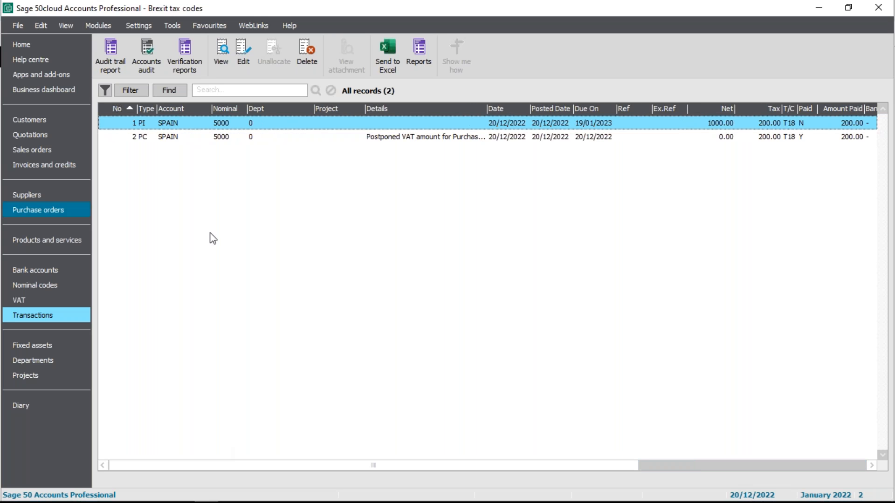
Step: Review the account activity in the SPAIN supplier record, dismissing the terms warning, and close the record
{"action": "left_click", "coordinate": [31, 197]}
{"action": "left_click", "coordinate": [236, 124]}
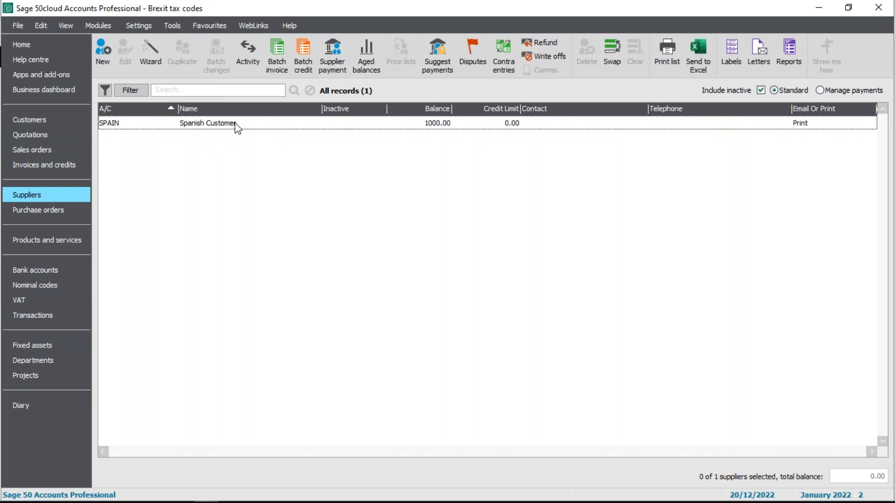
{"action": "left_click", "coordinate": [236, 125]}
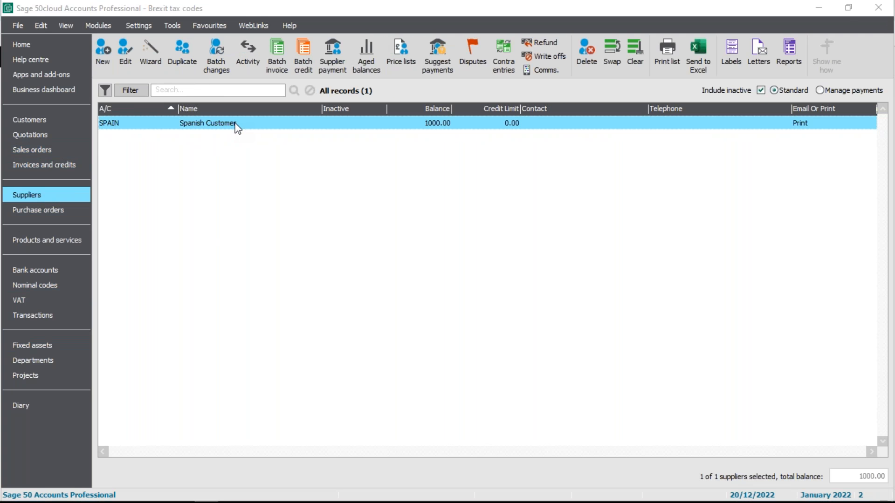
{"action": "double_click", "coordinate": [236, 124]}
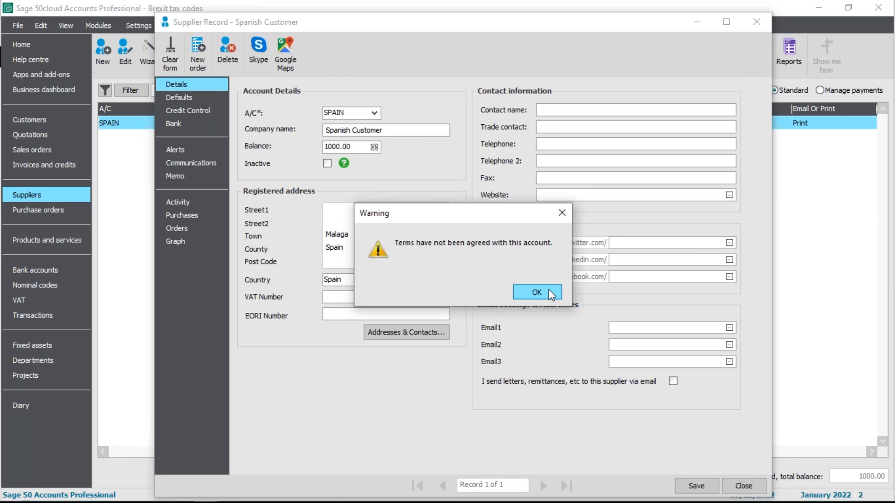
{"action": "left_click", "coordinate": [550, 294]}
{"action": "left_click", "coordinate": [181, 204]}
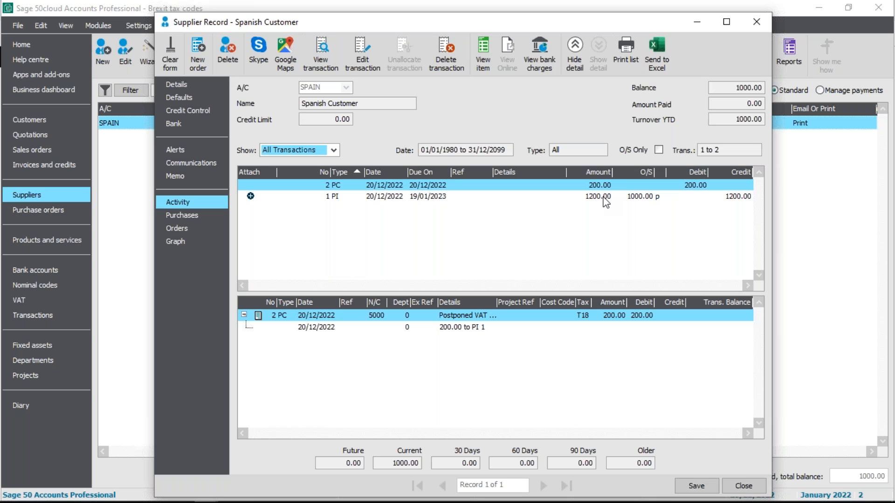
{"action": "left_click", "coordinate": [744, 490]}
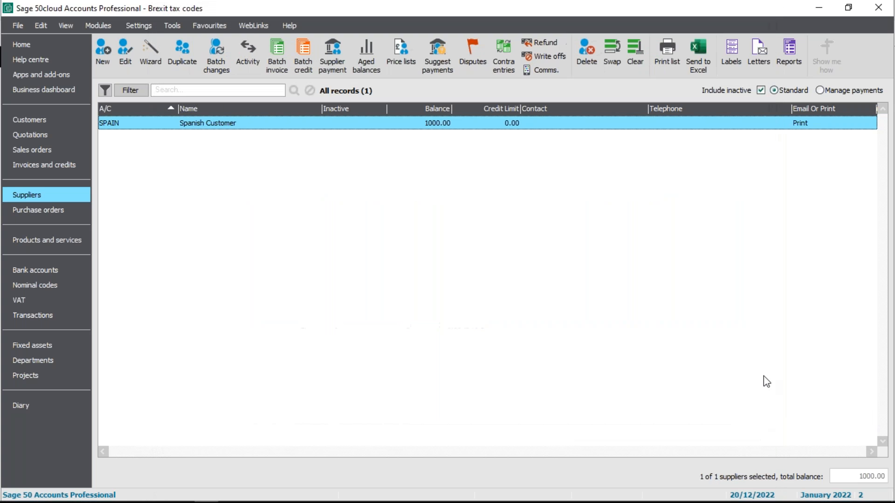
Step: Calculate the VAT Return for December 2022 to check its box values, and close it without reconciling
{"action": "left_click", "coordinate": [22, 299]}
{"action": "left_click", "coordinate": [136, 55]}
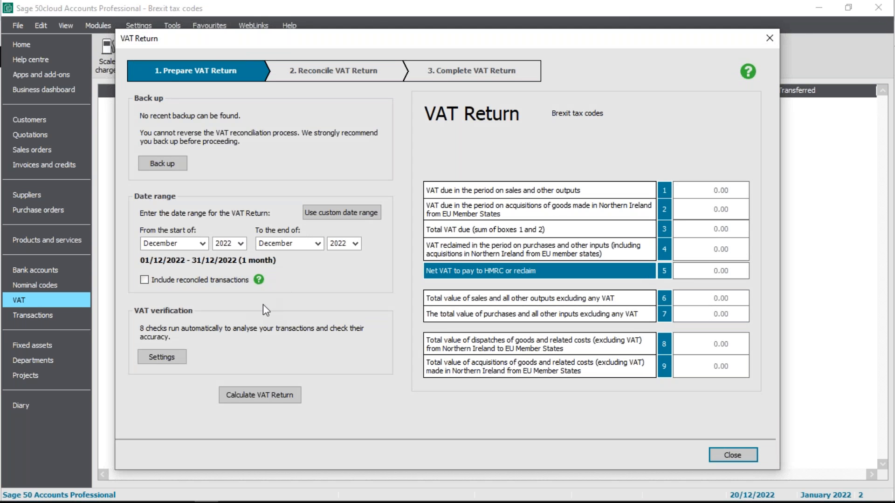
{"action": "left_click", "coordinate": [282, 396]}
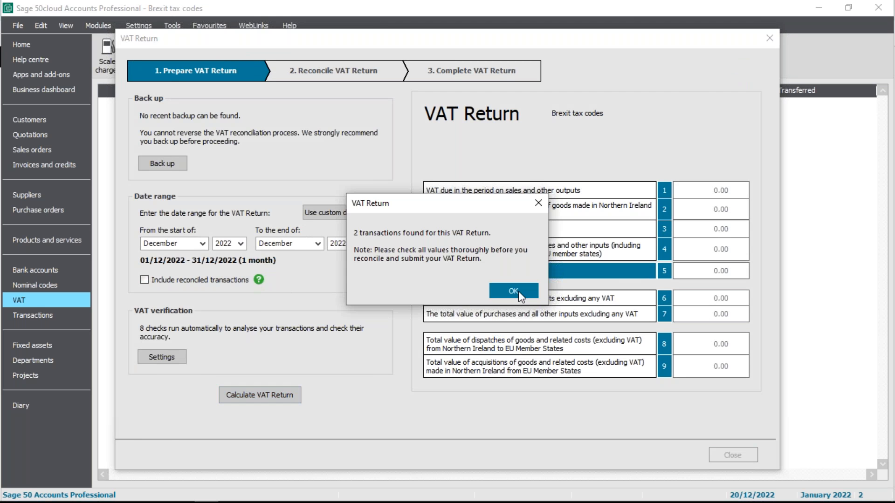
{"action": "left_click", "coordinate": [518, 292]}
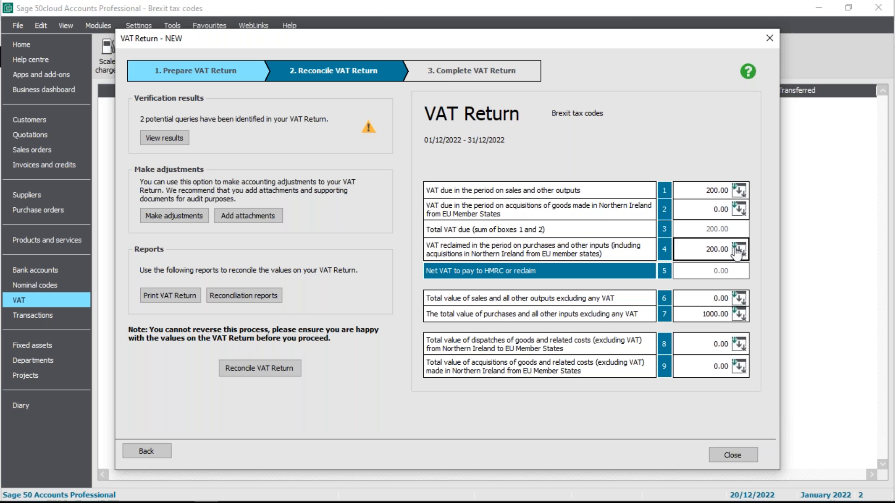
{"action": "left_click", "coordinate": [735, 455]}
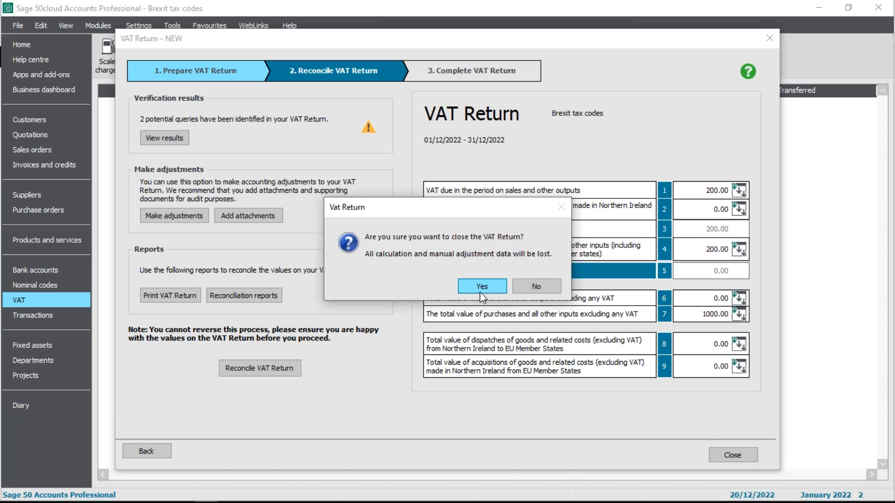
{"action": "left_click", "coordinate": [489, 291]}
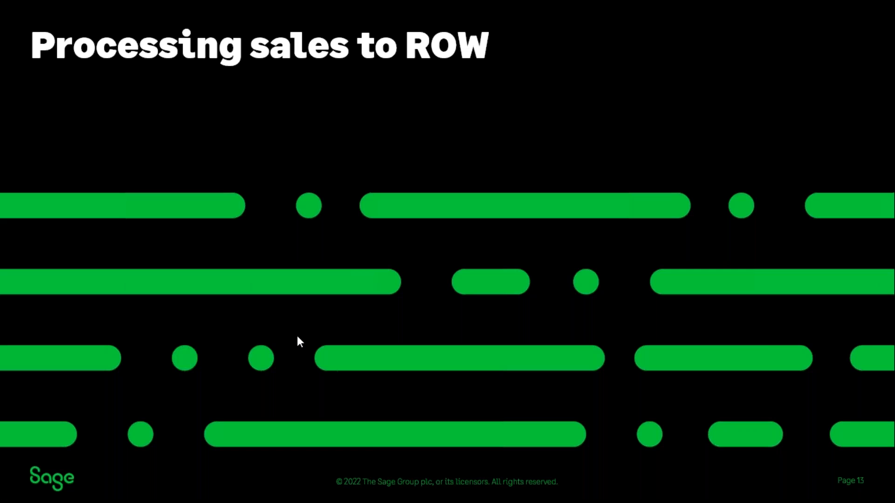
{"action": "key", "text": "Right"}
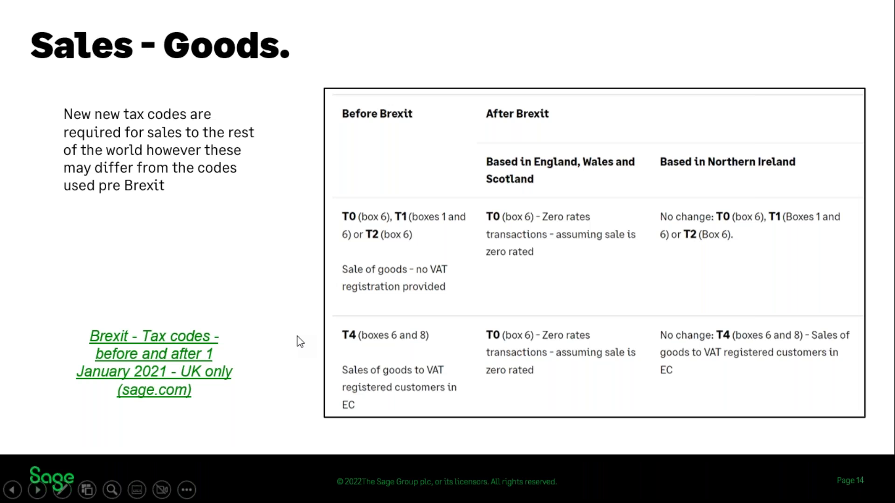